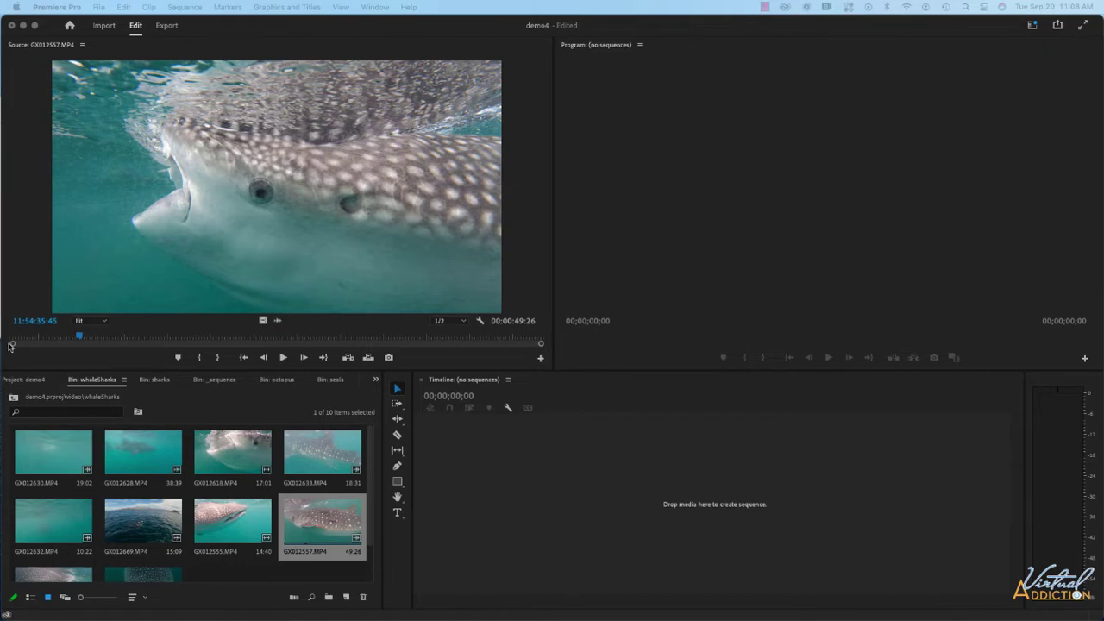
Mark the In point at 11:54:32:45 and the Out point at 11:54:38:41 on the source clip GX012557.MP4.
click(79, 340)
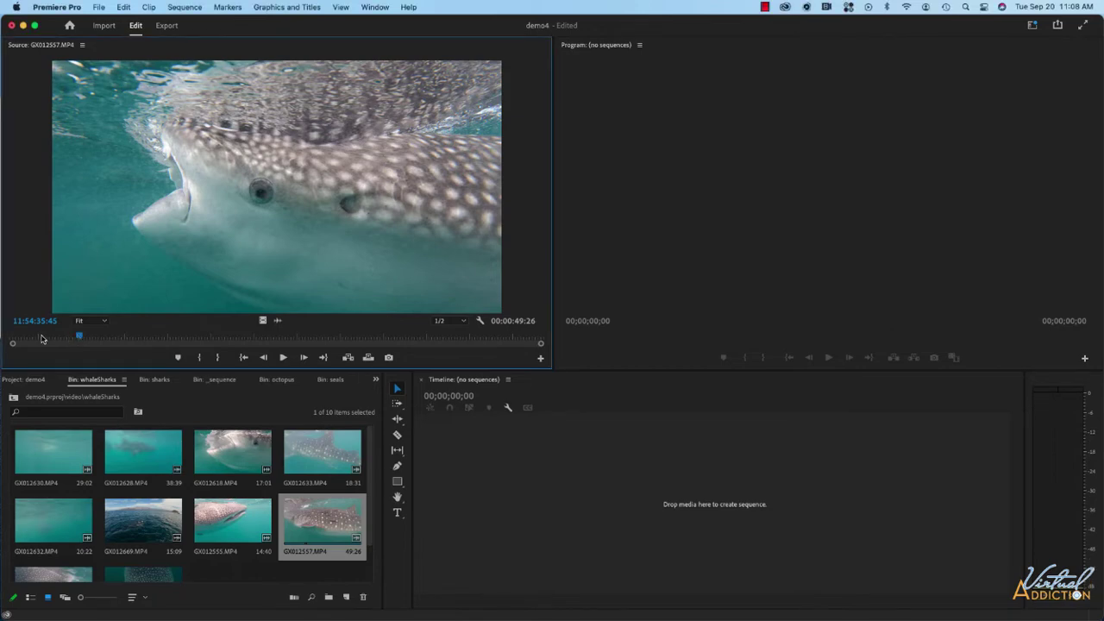
drag(78, 337, 47, 338)
key(i)
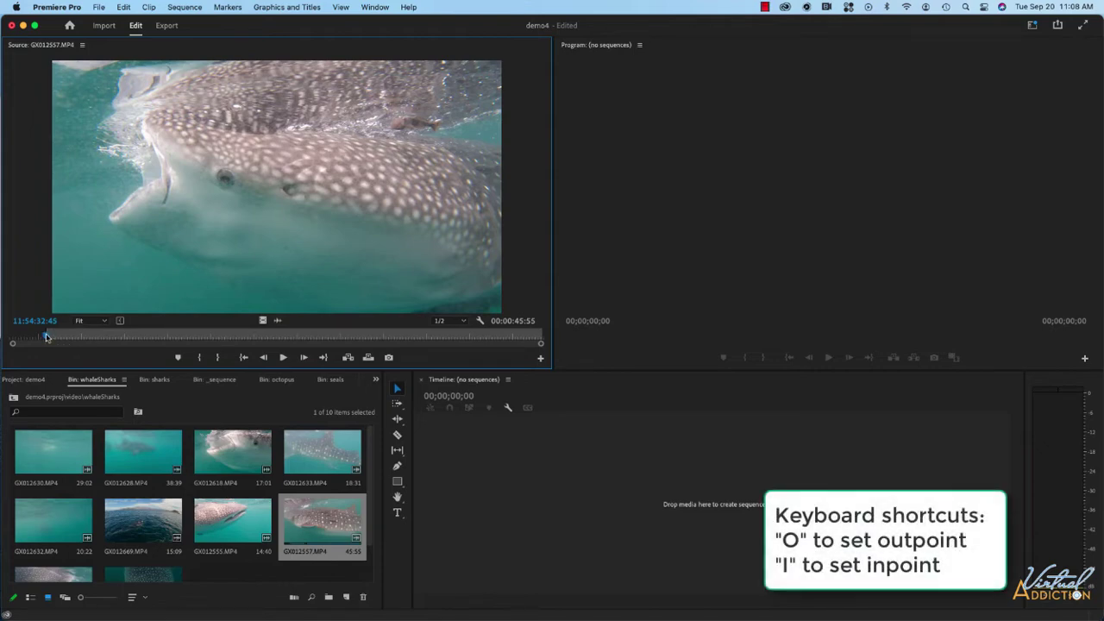
drag(49, 338, 112, 337)
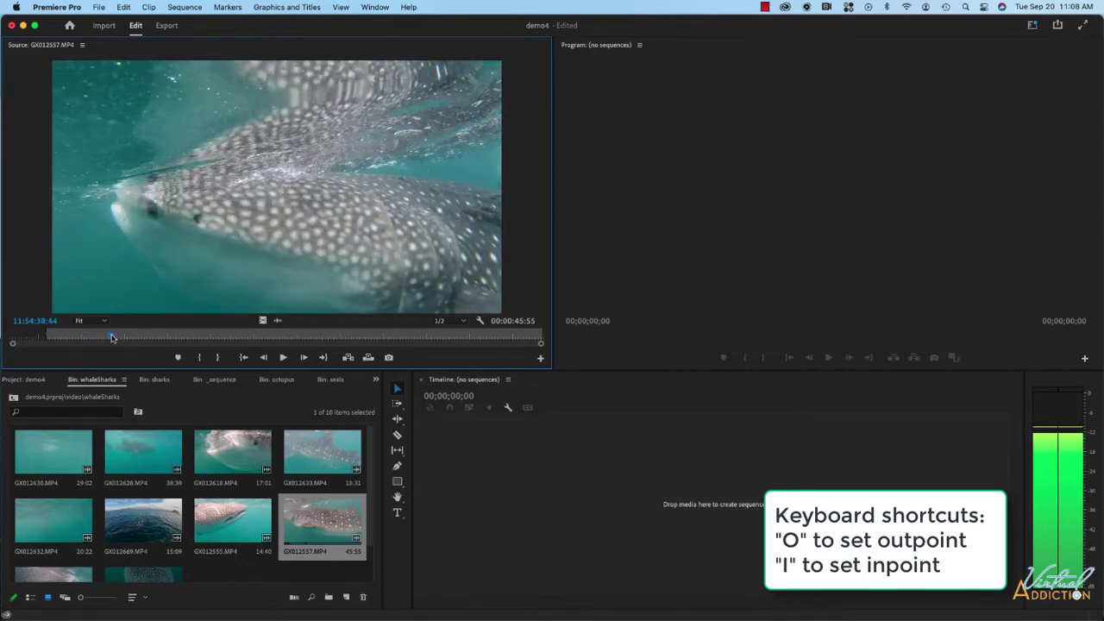
key(o)
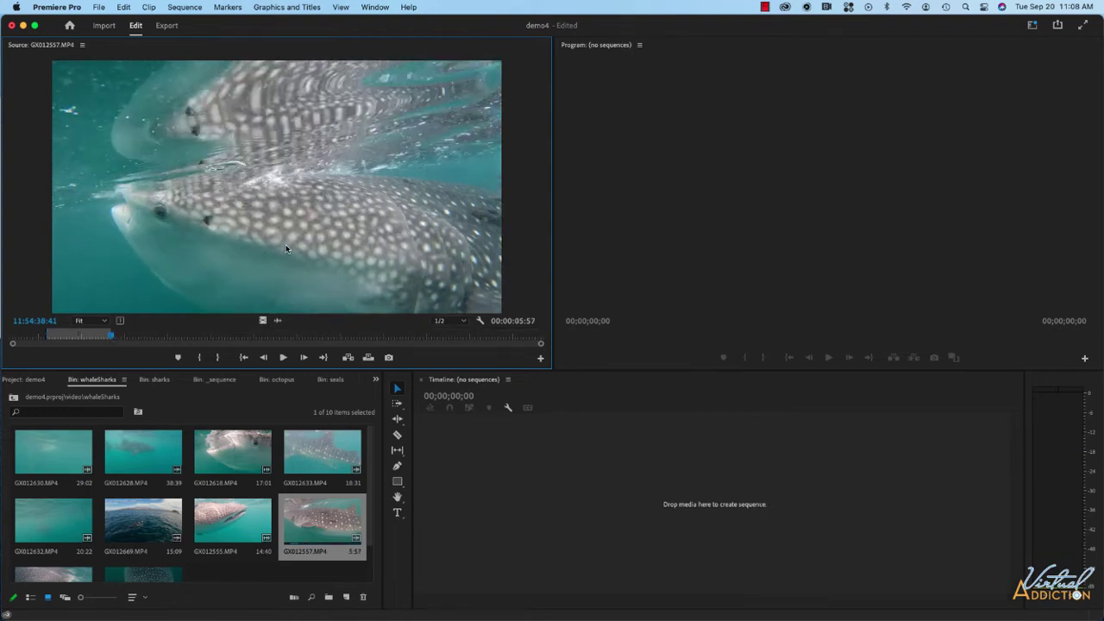
Make a subclip of the marked range named whaleShark-close.Subclip001 with Restrict Trims To Subclip Boundaries turned off.
click(149, 7)
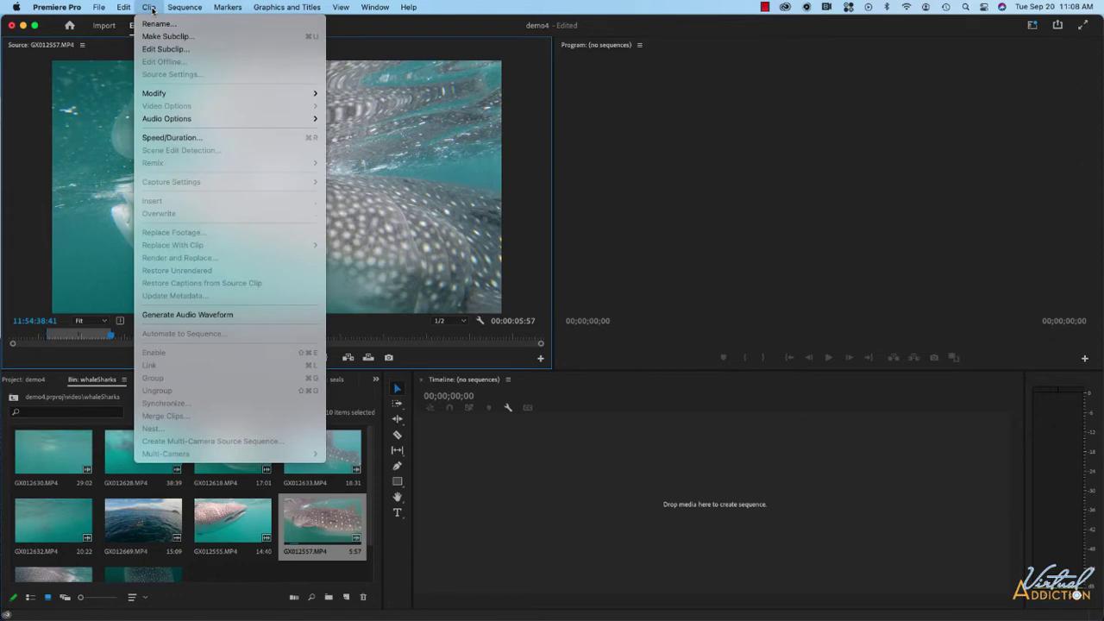
click(316, 38)
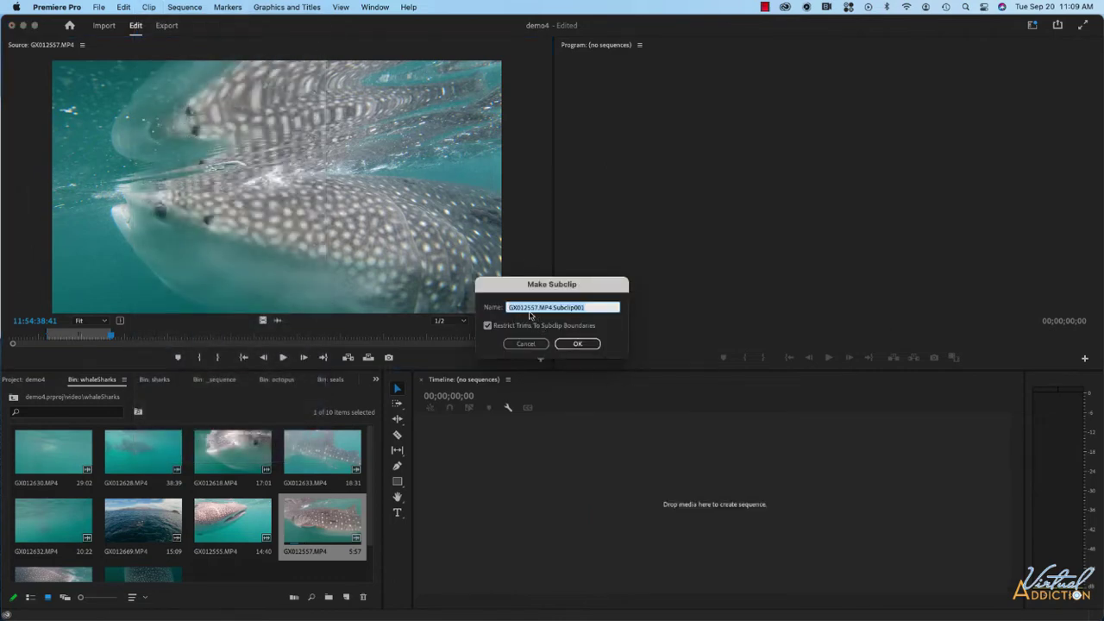
click(548, 307)
key(super+a)
text(whaleShark-close.)
click(577, 344)
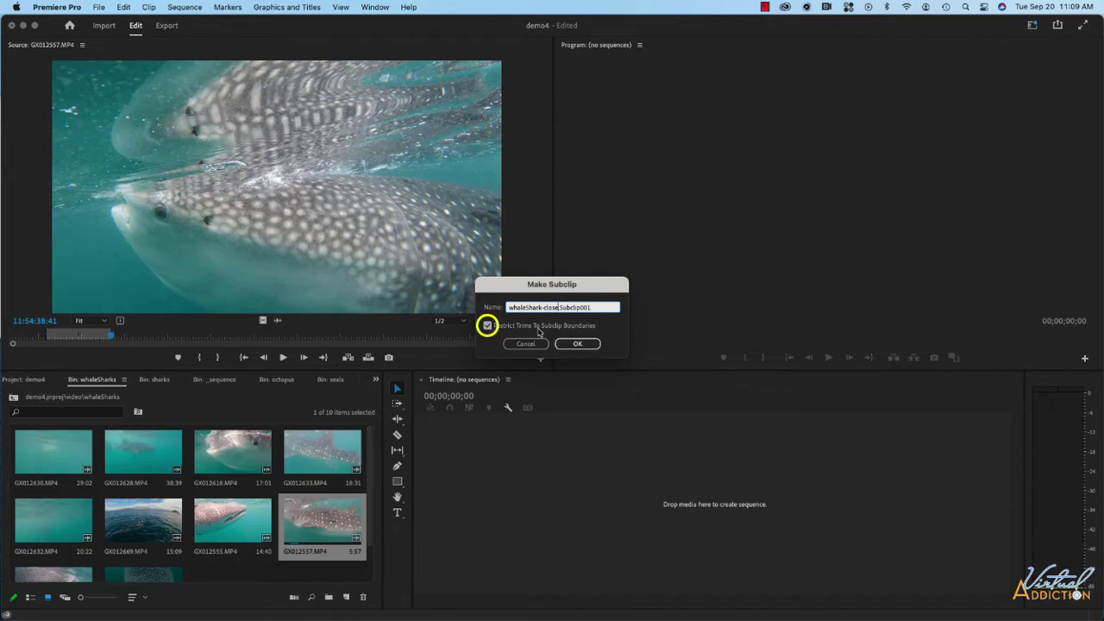
click(487, 326)
click(487, 326)
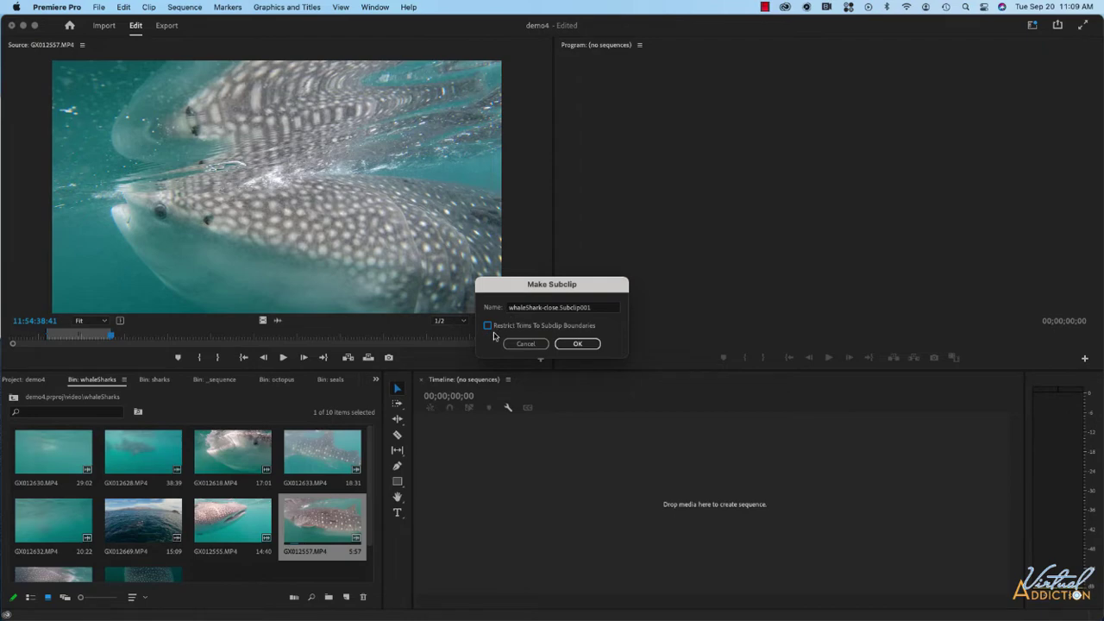
click(586, 345)
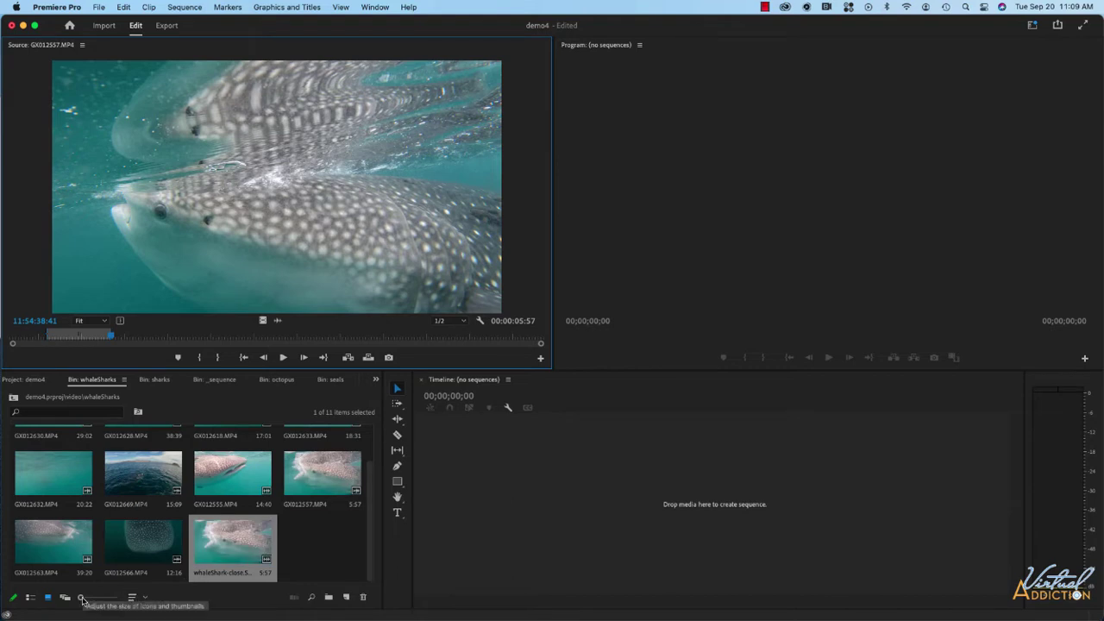
Create a new bin named subclips inside the whaleSharks bin.
right_click(304, 543)
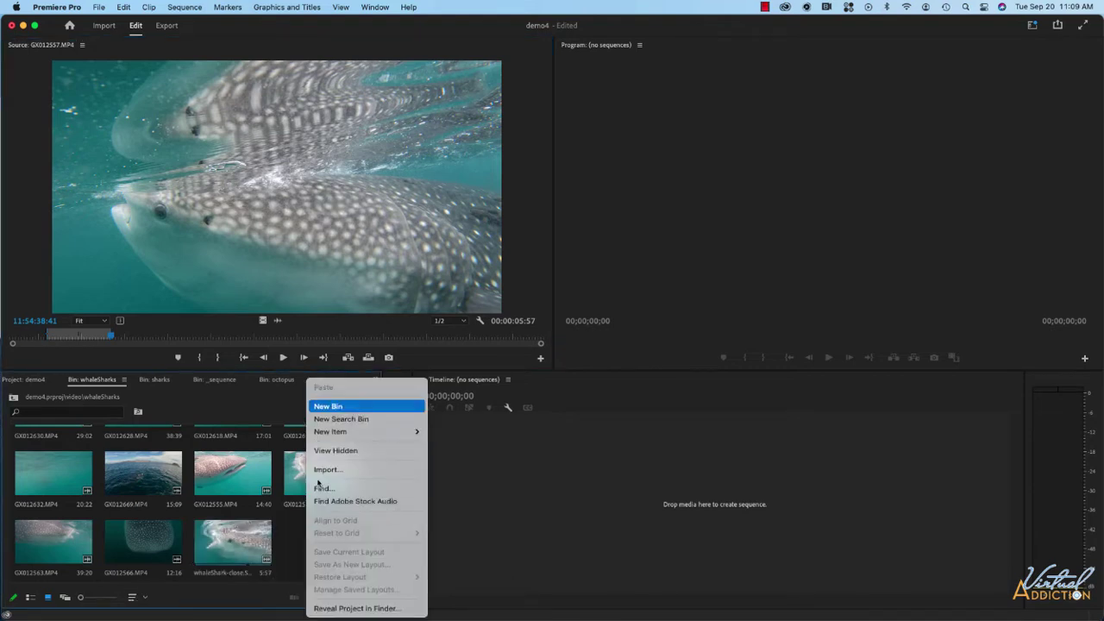
click(331, 405)
text(sub)
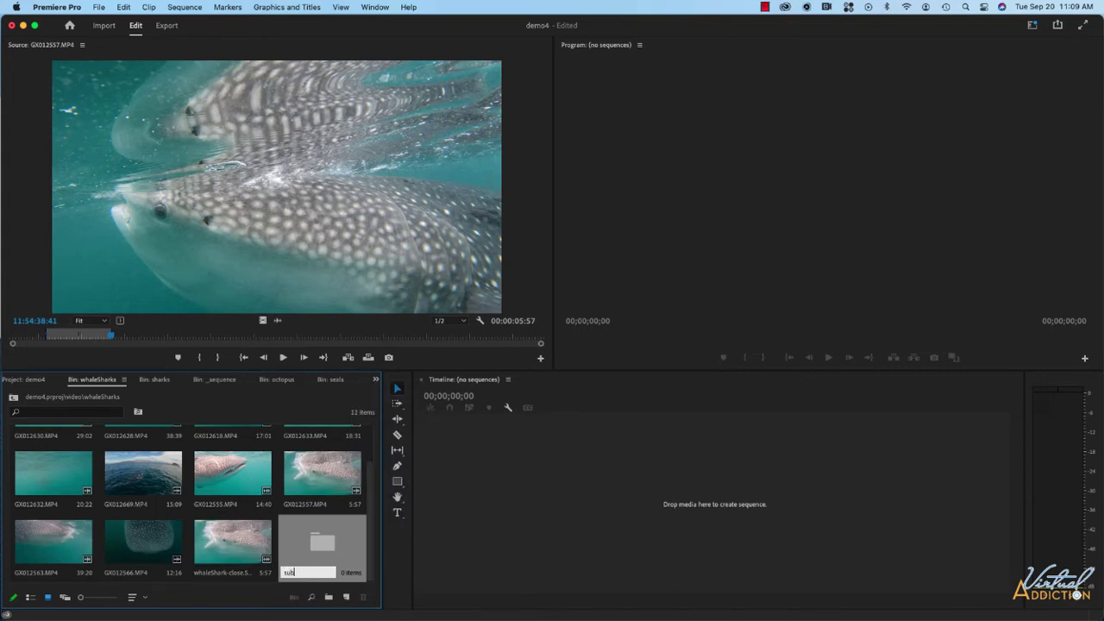
text(clips)
key(Return)
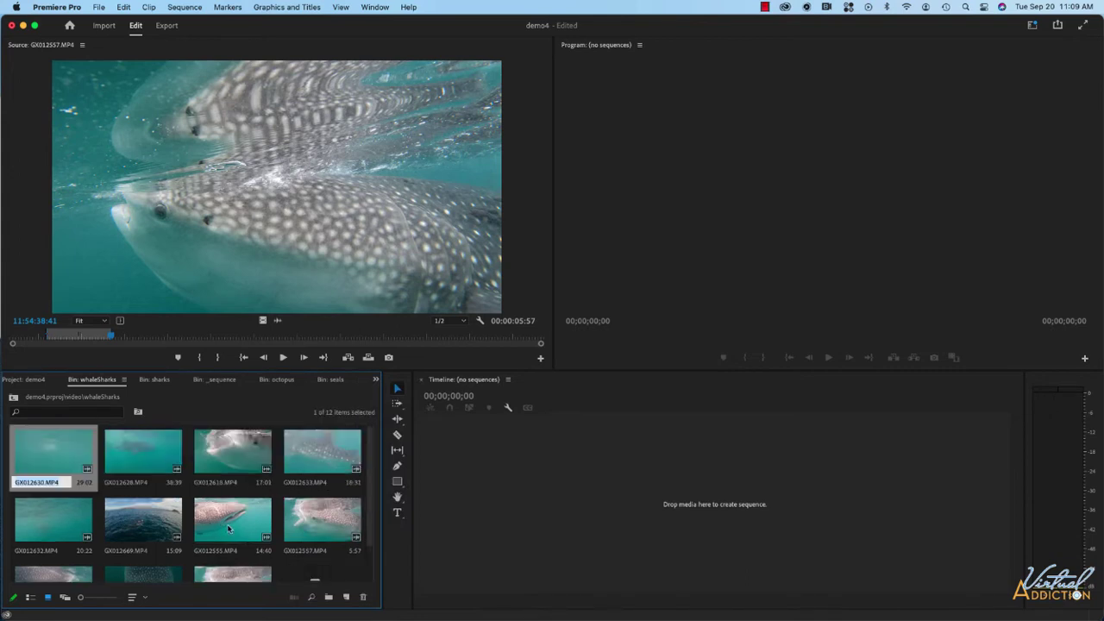
Move the whaleShark-close subclip into the subclips bin and load it from there into the Source Monitor.
scroll(187, 562, down, 1)
drag(226, 557, 313, 547)
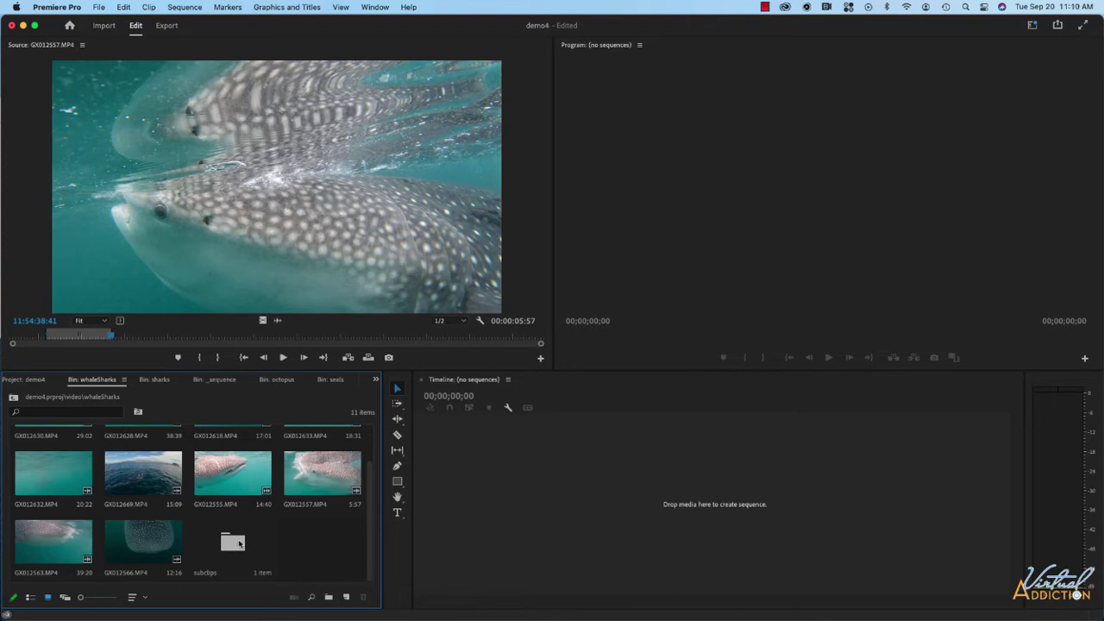
double_click(240, 541)
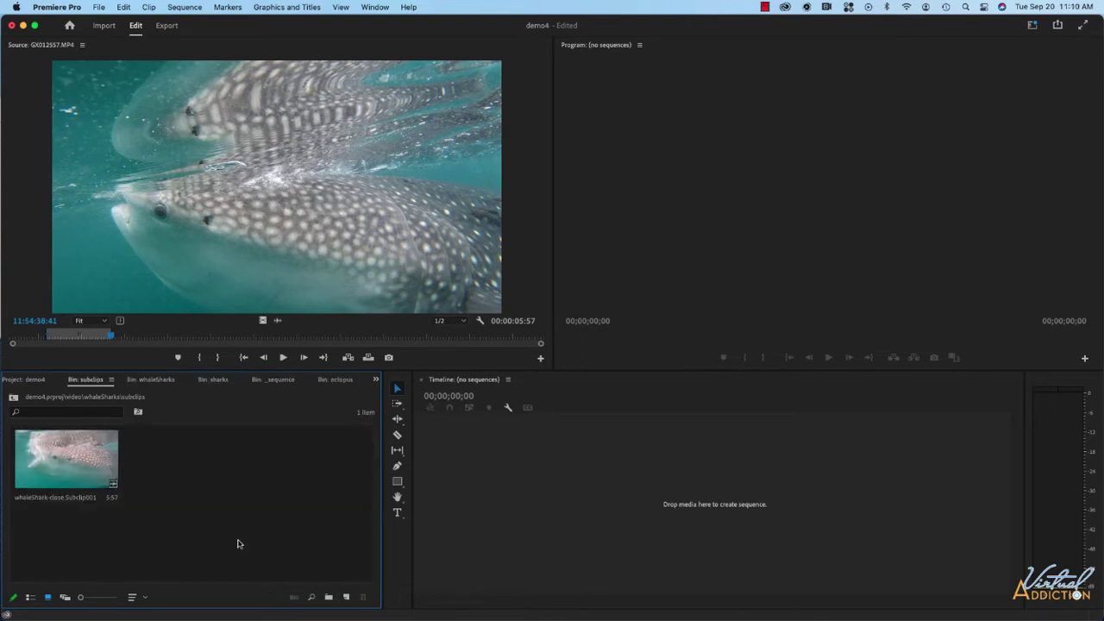
double_click(83, 468)
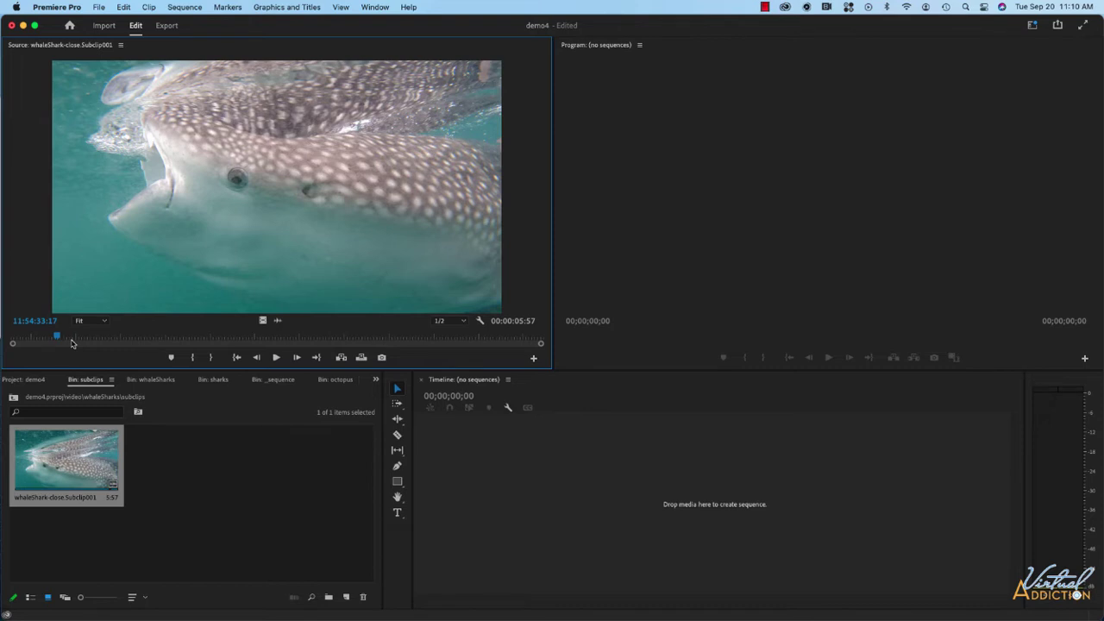
Switch the Source Monitor back to GX012557.MP4 and clear its In and Out points.
click(121, 45)
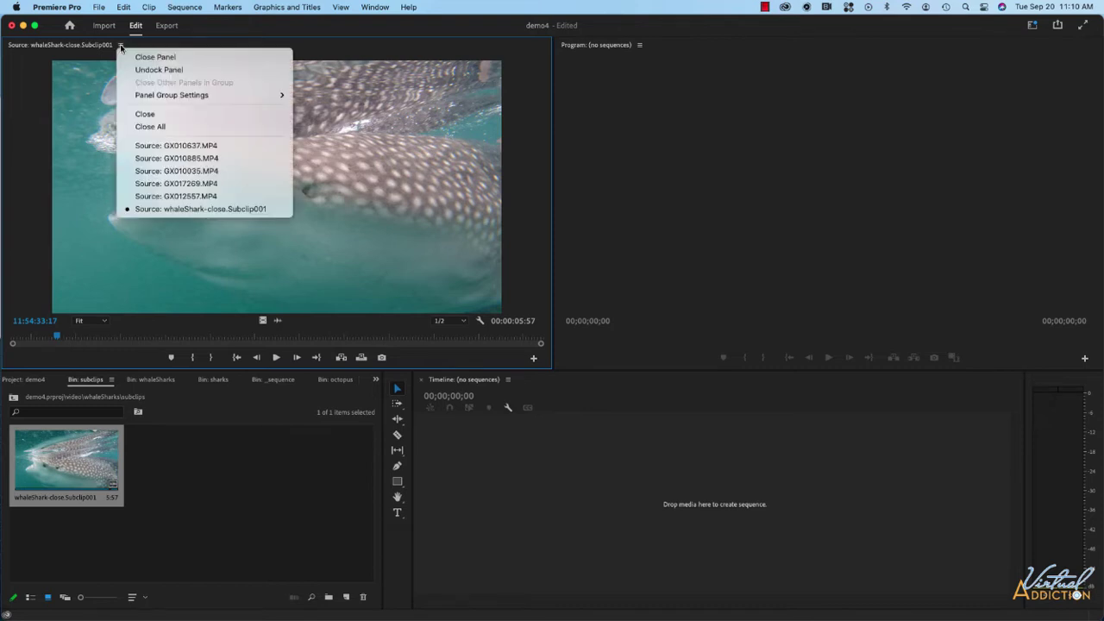
click(158, 196)
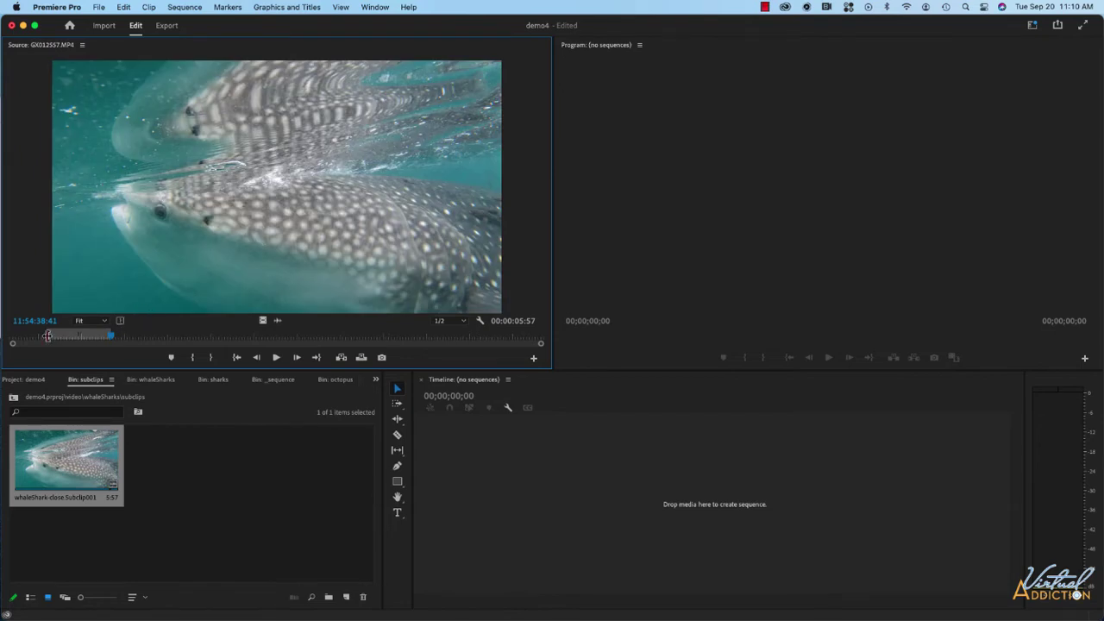
right_click(48, 337)
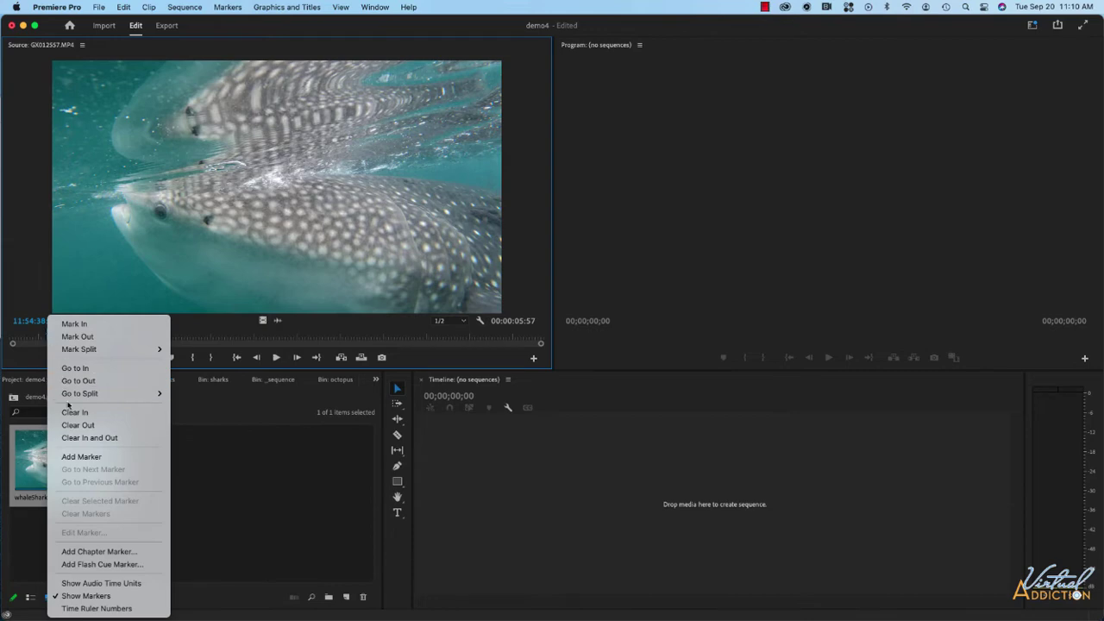
click(84, 437)
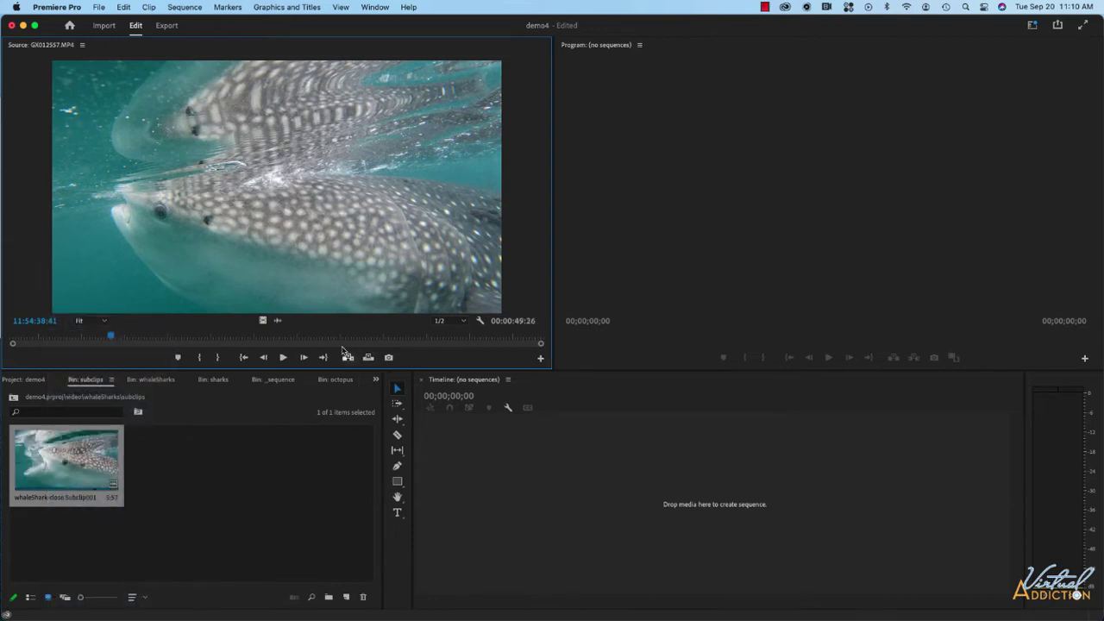
Mark a second range on GX012557.MP4 with the In point at 11:54:57:28 and the Out point at 11:55:09:07.
drag(110, 336, 313, 341)
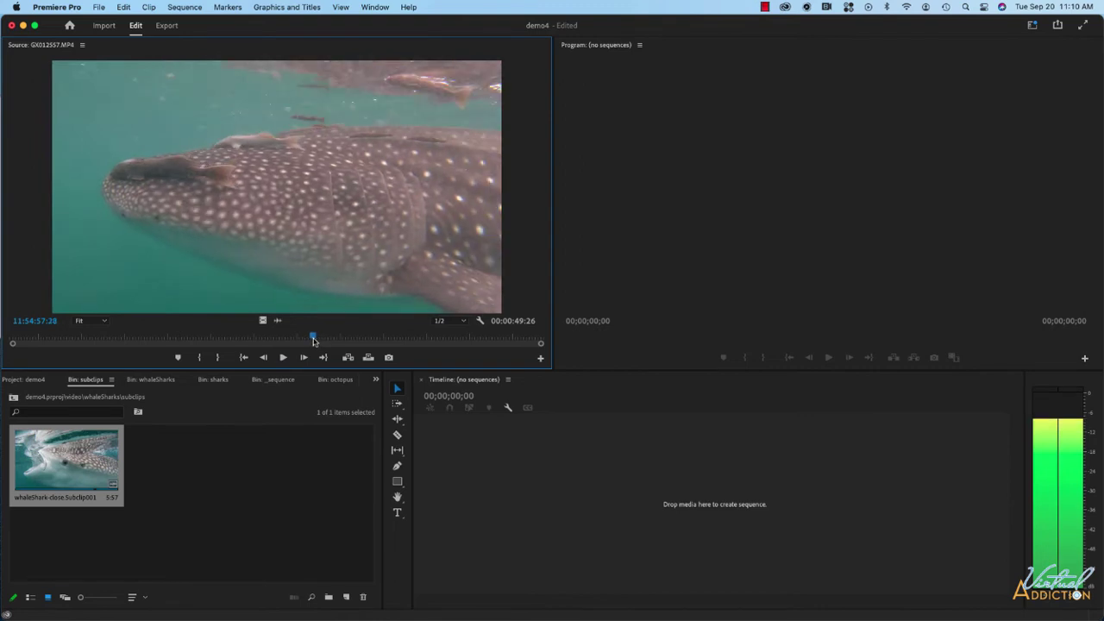
key(i)
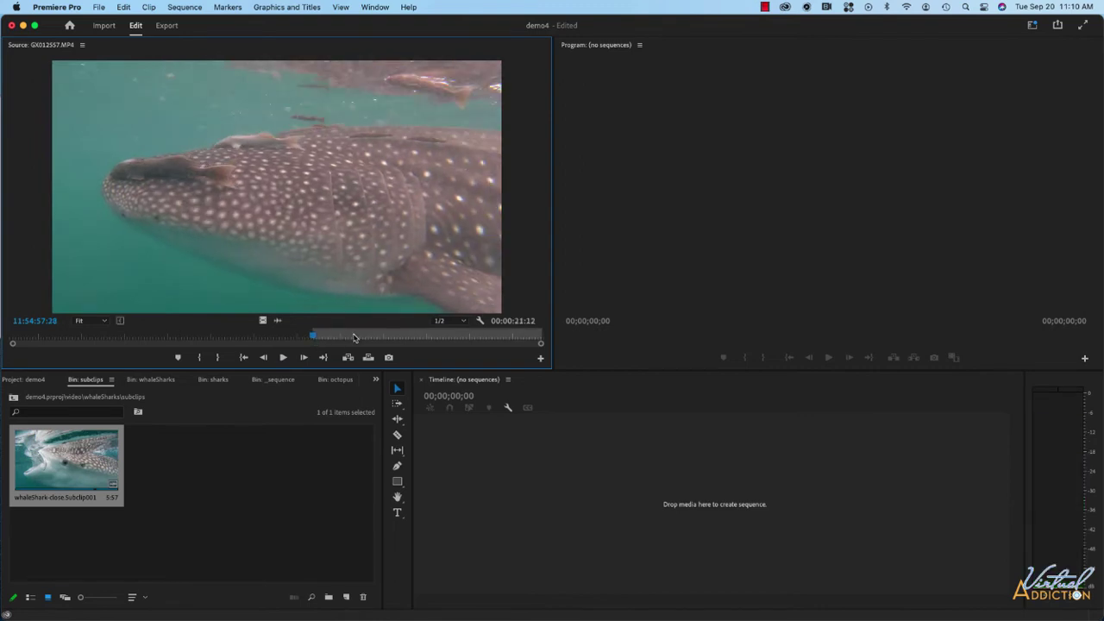
drag(316, 341, 408, 340)
key(space)
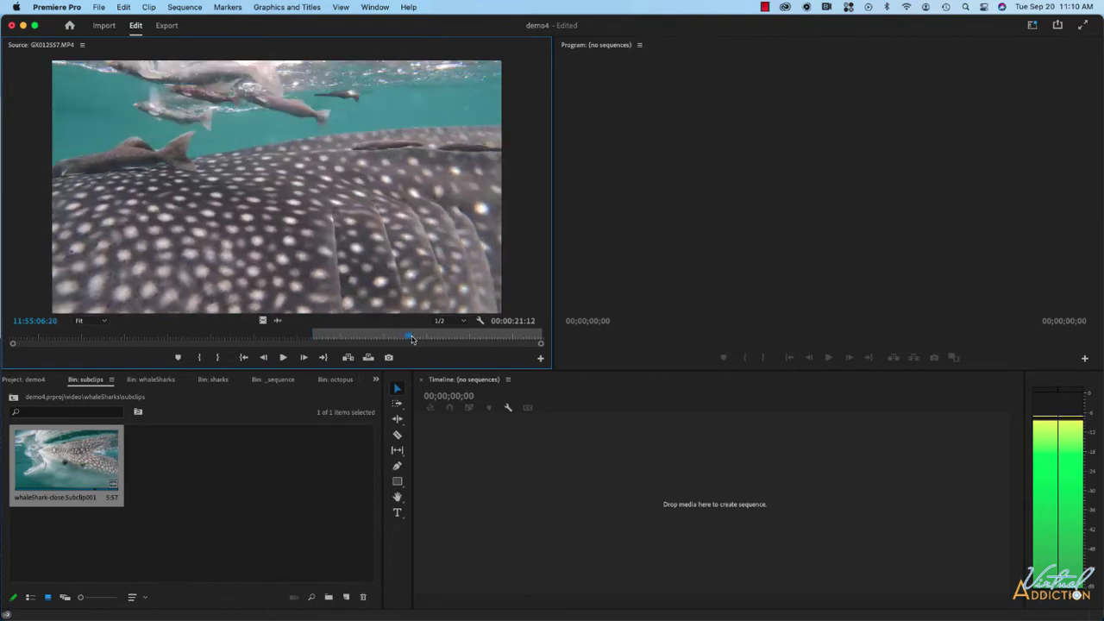
key(o)
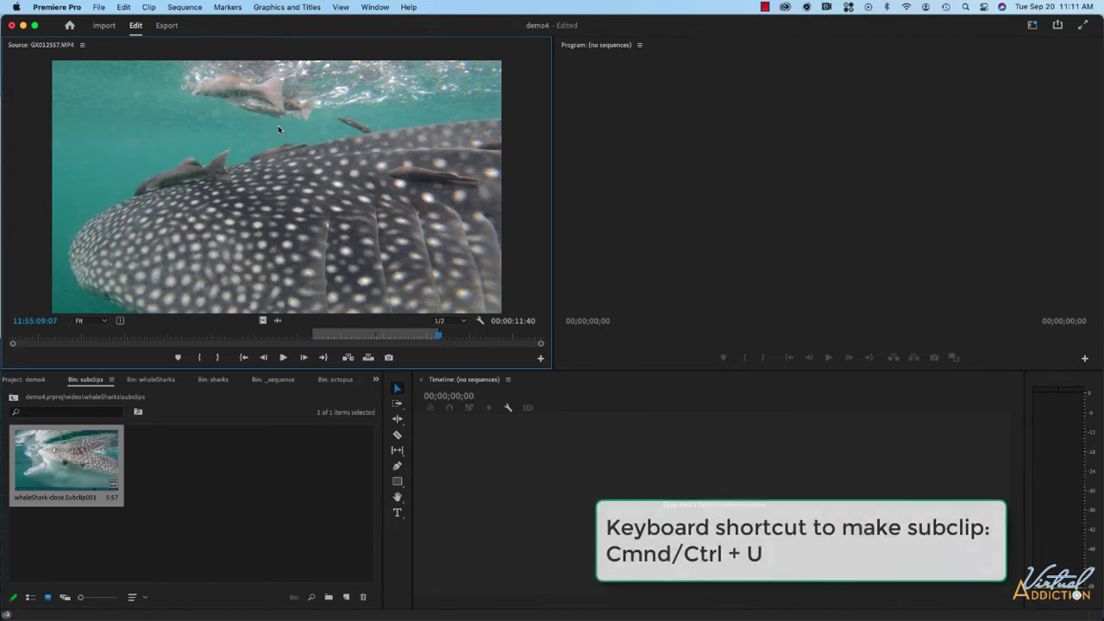
Make a subclip of the marked range named whaleShark-with-remora.Subclip002 with Restrict Trims To Subclip Boundaries turned on.
key(super+u)
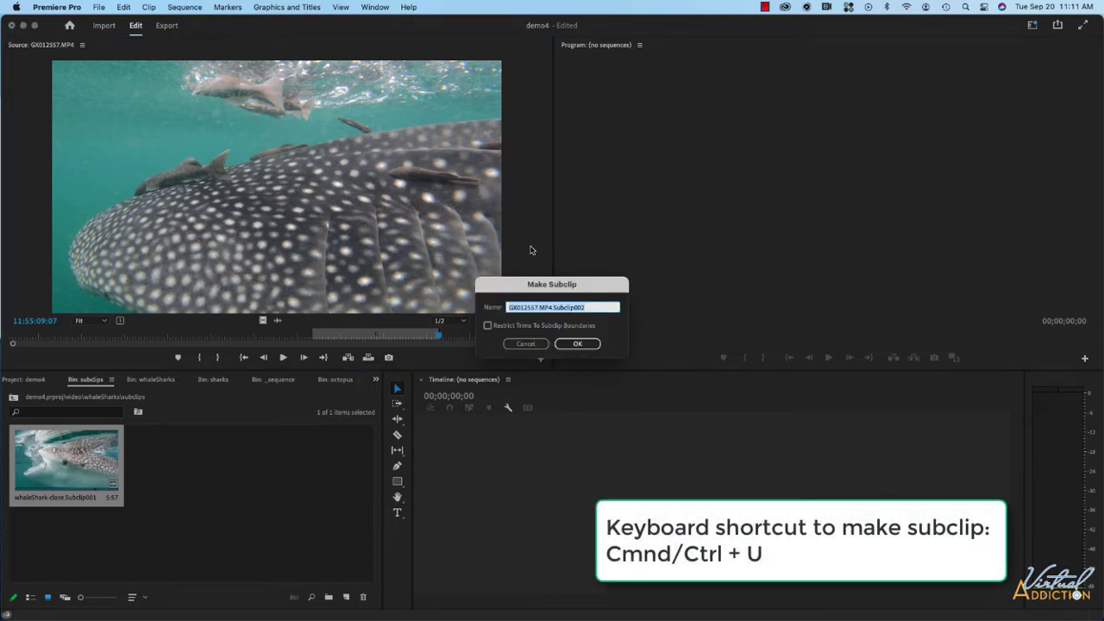
text(whaleShark-with-remora)
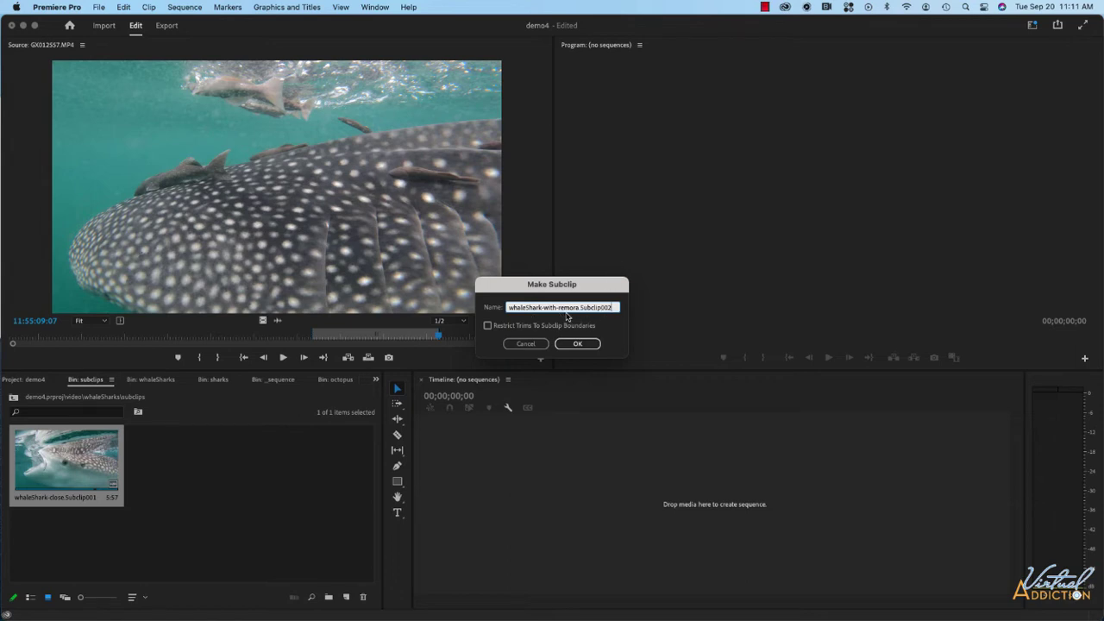
click(579, 345)
click(488, 325)
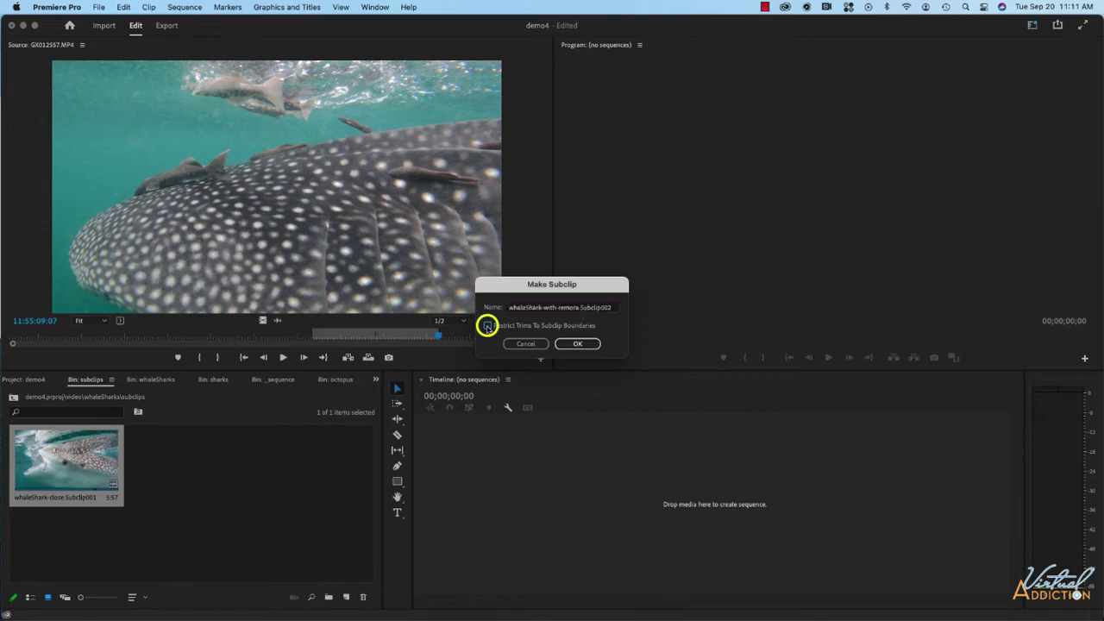
click(579, 345)
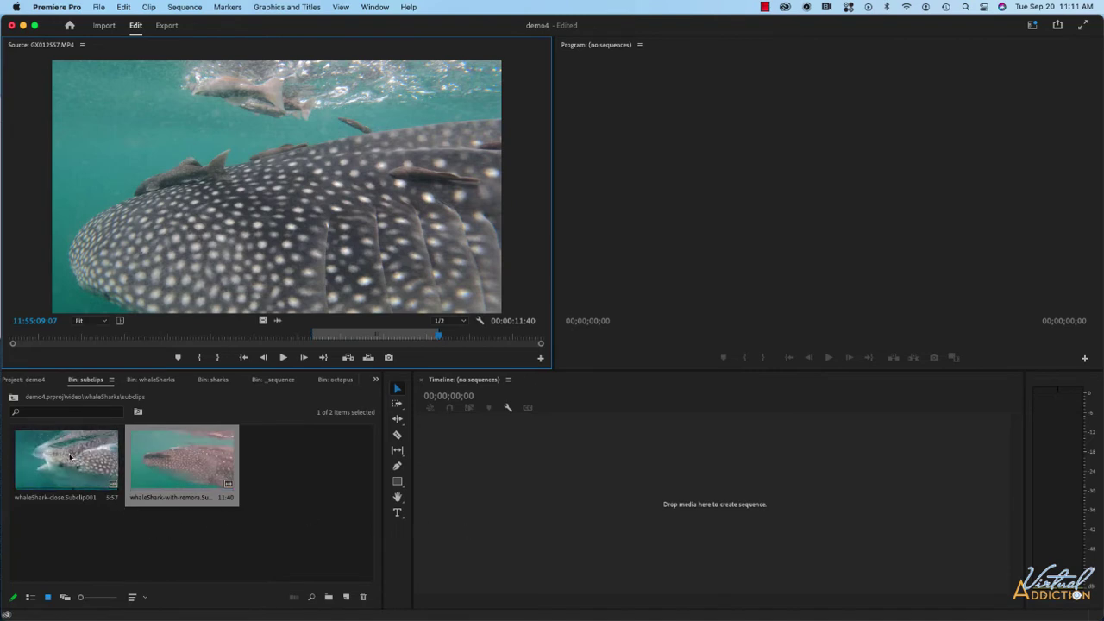
Create a sequence from both subclips and shift the whaleShark-with-remora clip later in the timeline, leaving a gap after the whaleShark-close clip.
drag(69, 519, 498, 482)
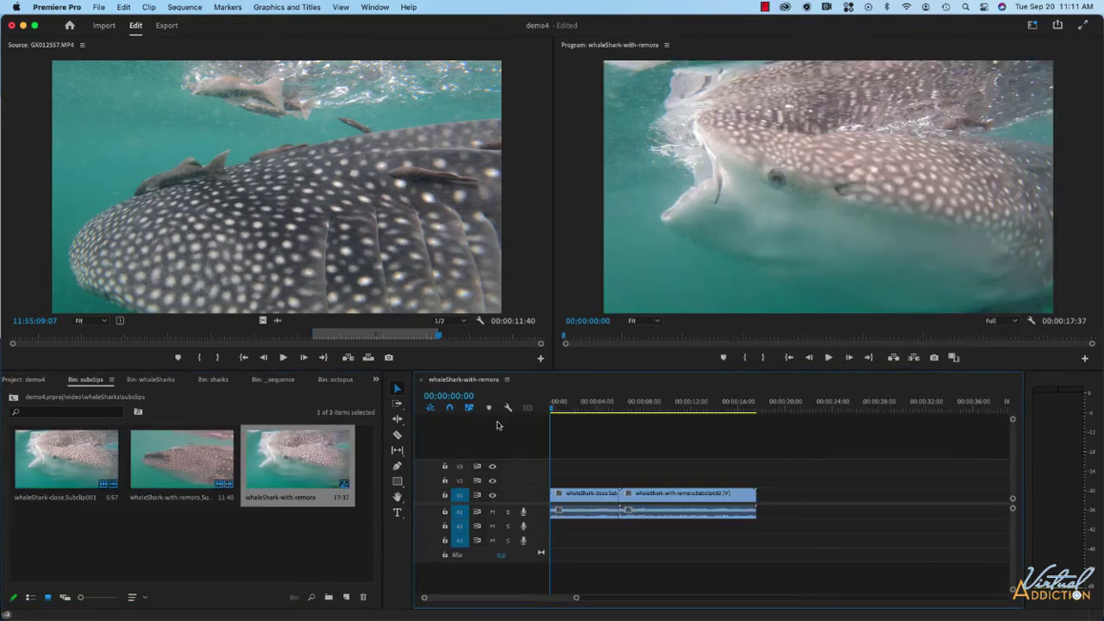
drag(666, 498, 697, 498)
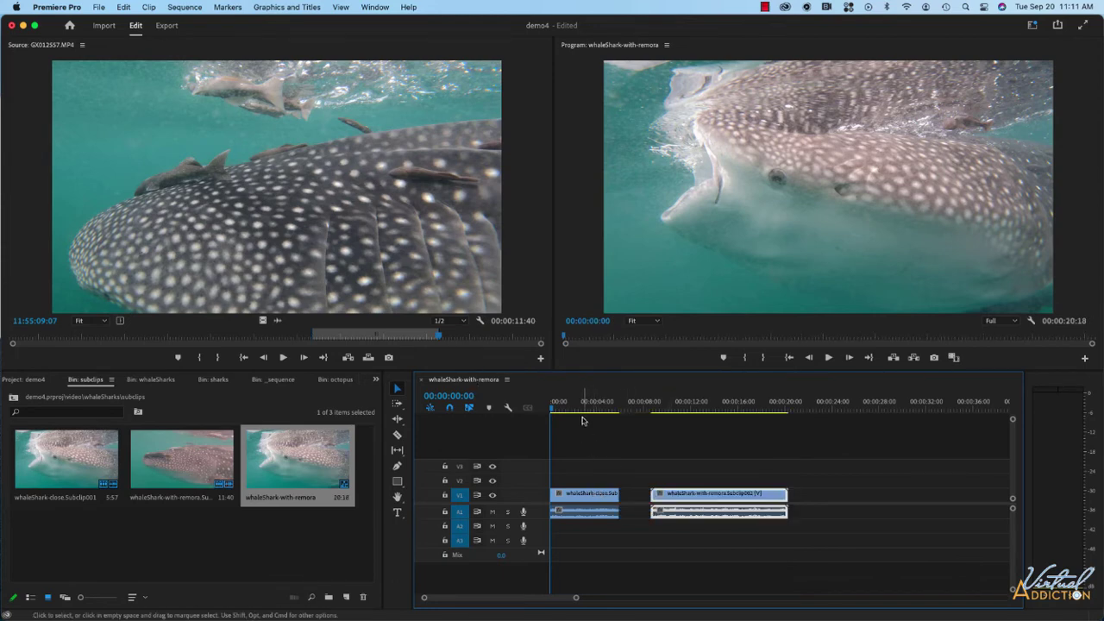
drag(554, 410, 602, 411)
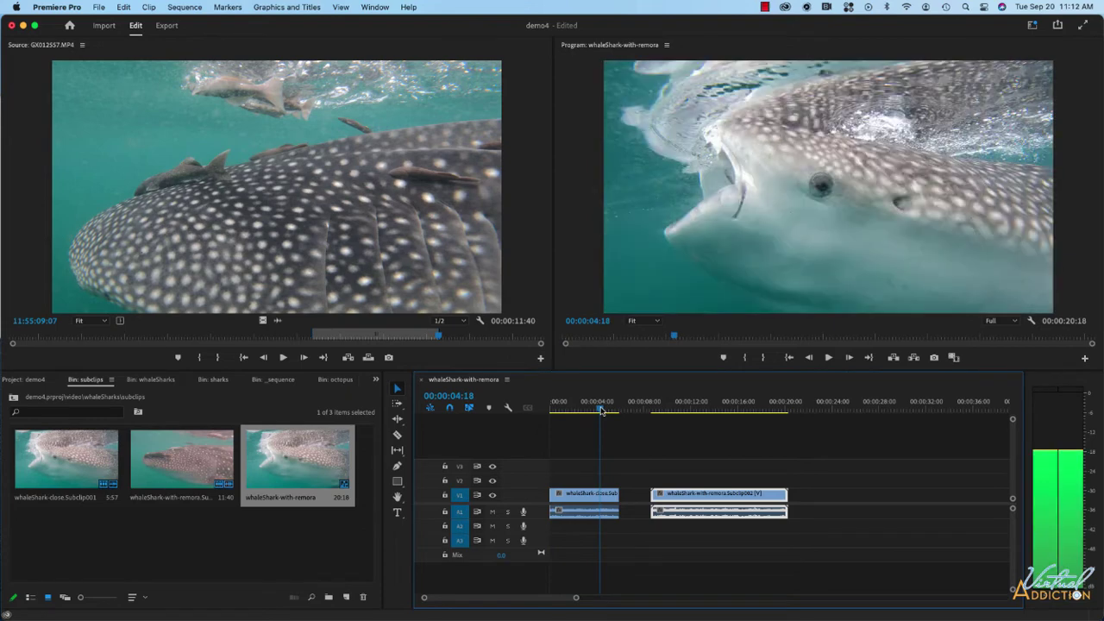
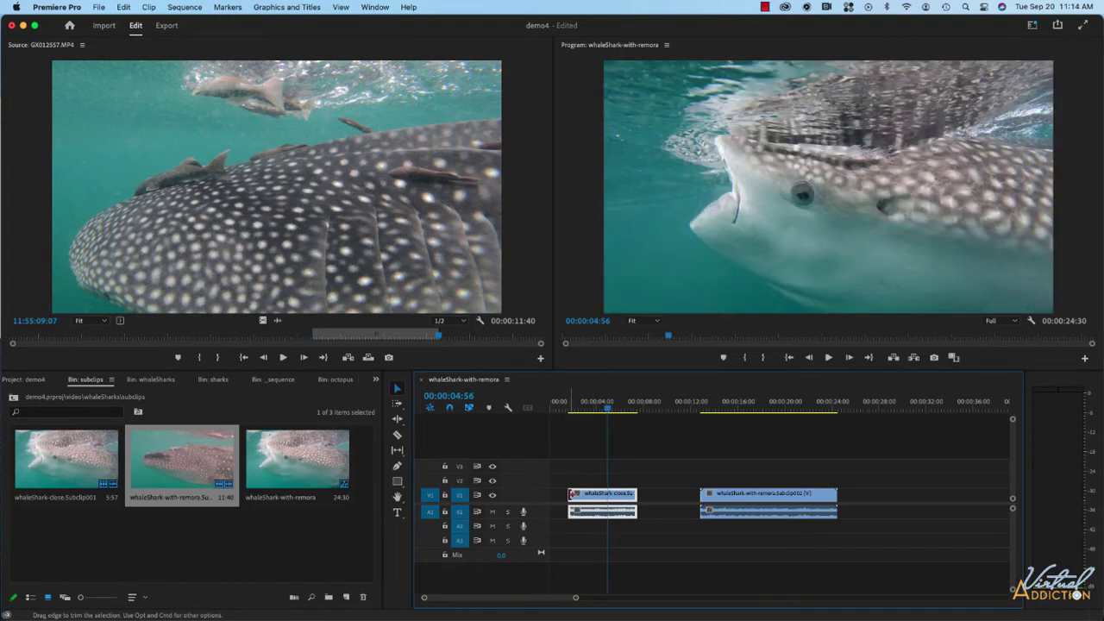
Extend the start of the whaleShark-close clip about 59 frames earlier in the timeline and try extending its end as well.
mouse_move(570, 493)
mouse_down()
mouse_move(565, 511)
mouse_move(561, 494)
mouse_up()
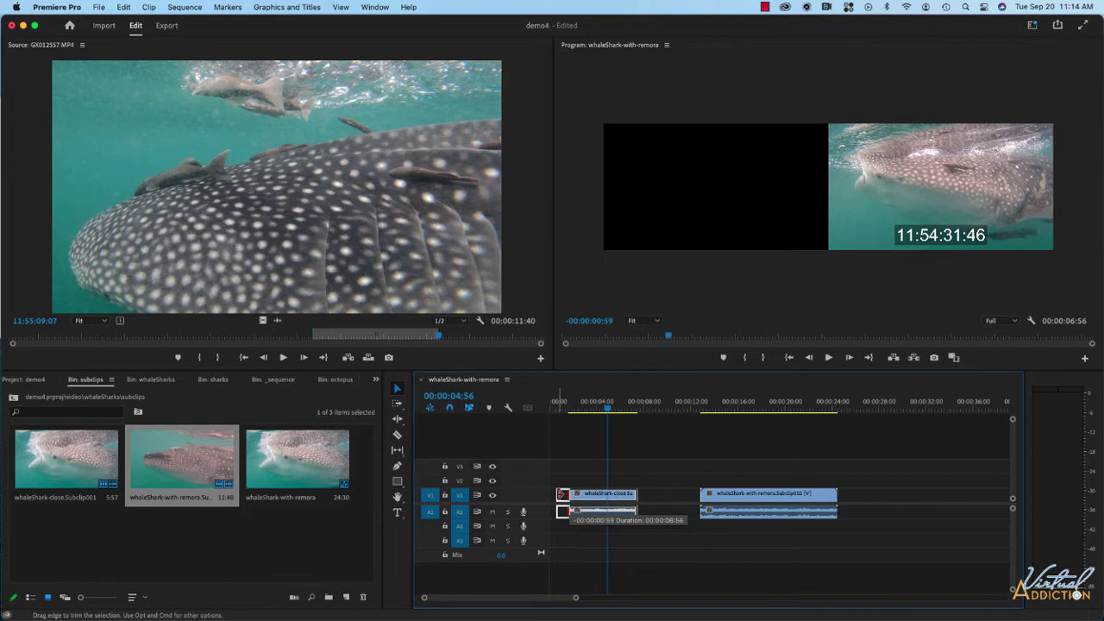
drag(561, 495, 561, 494)
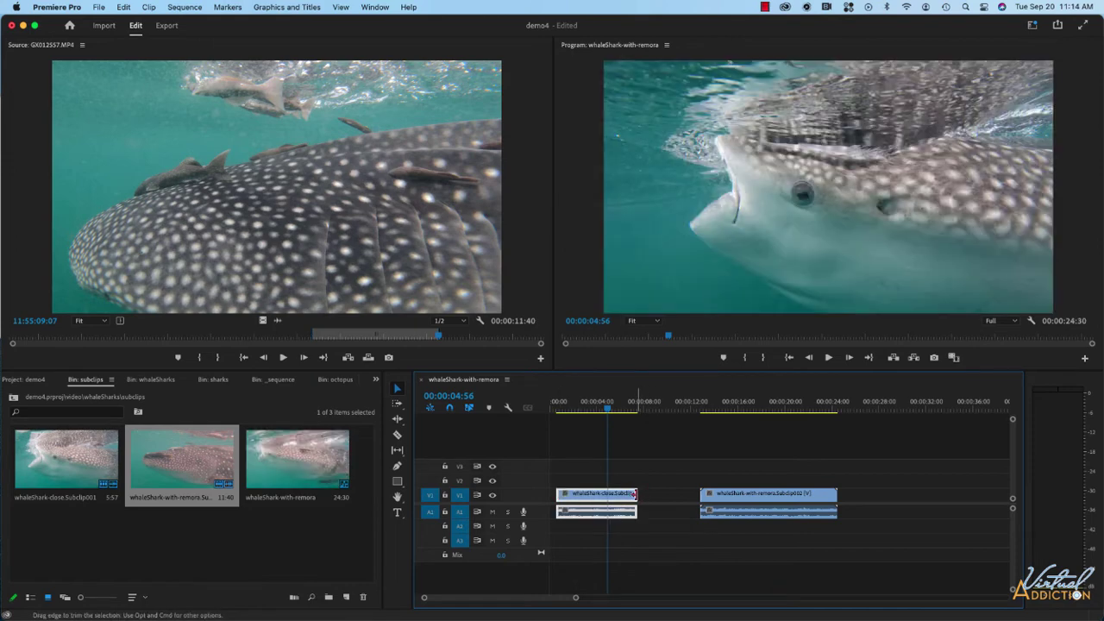
drag(635, 494, 686, 494)
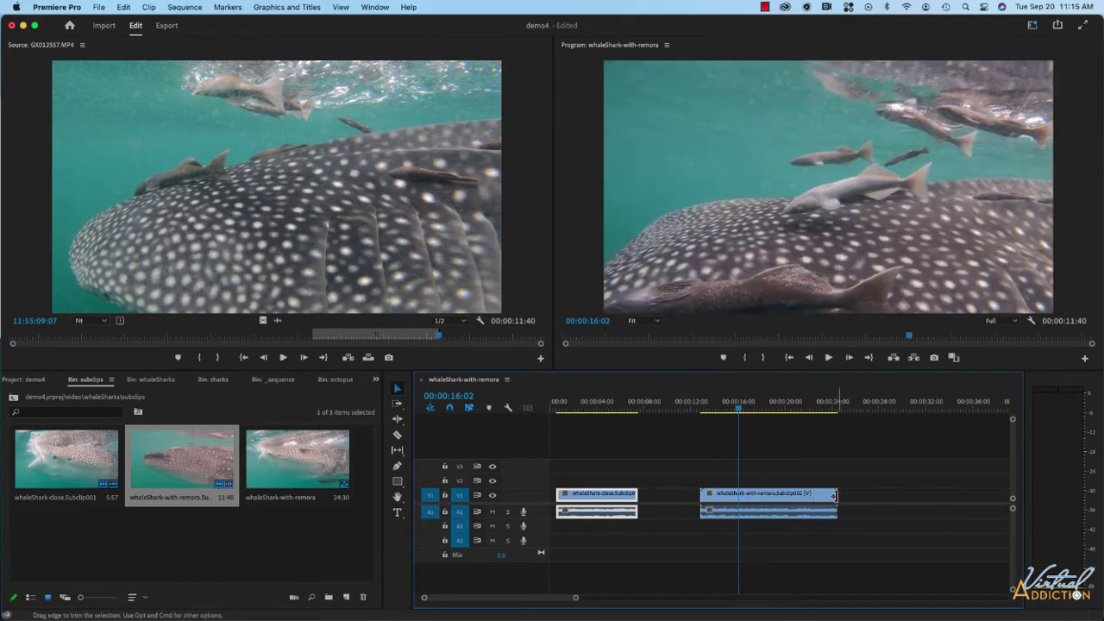
Try to extend the end and the start of the whaleShark-with-remora clip beyond its subclip boundaries.
drag(834, 494, 859, 495)
drag(701, 495, 688, 494)
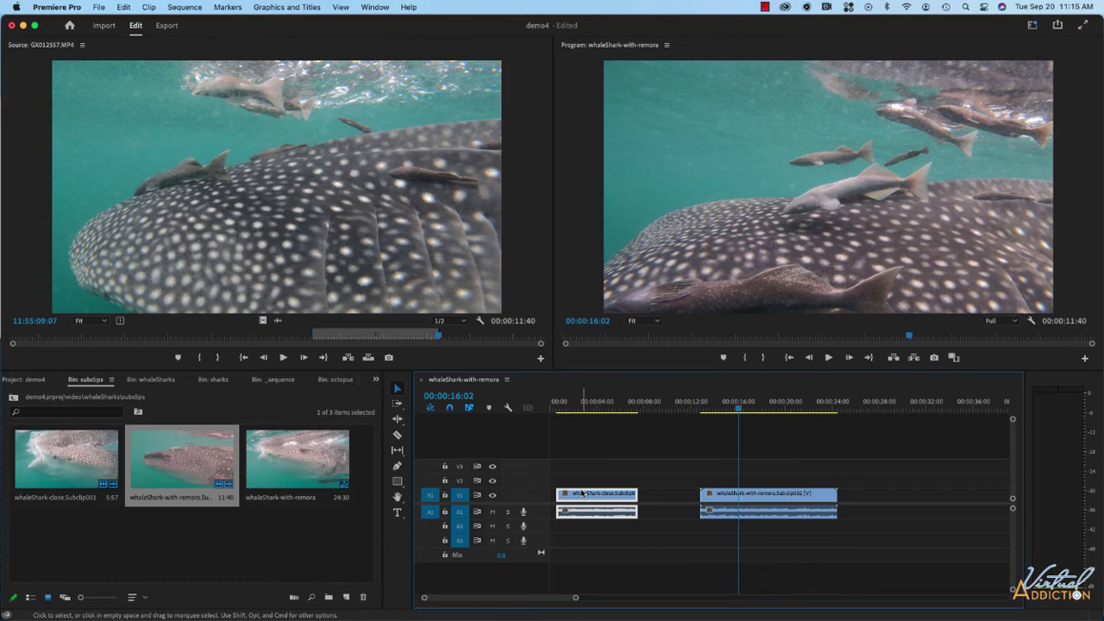
Turn off Restrict Trims To Subclip Boundaries for whaleShark-with-remora.Subclip002 and extend the start of its timeline clip about 2 seconds earlier.
click(759, 497)
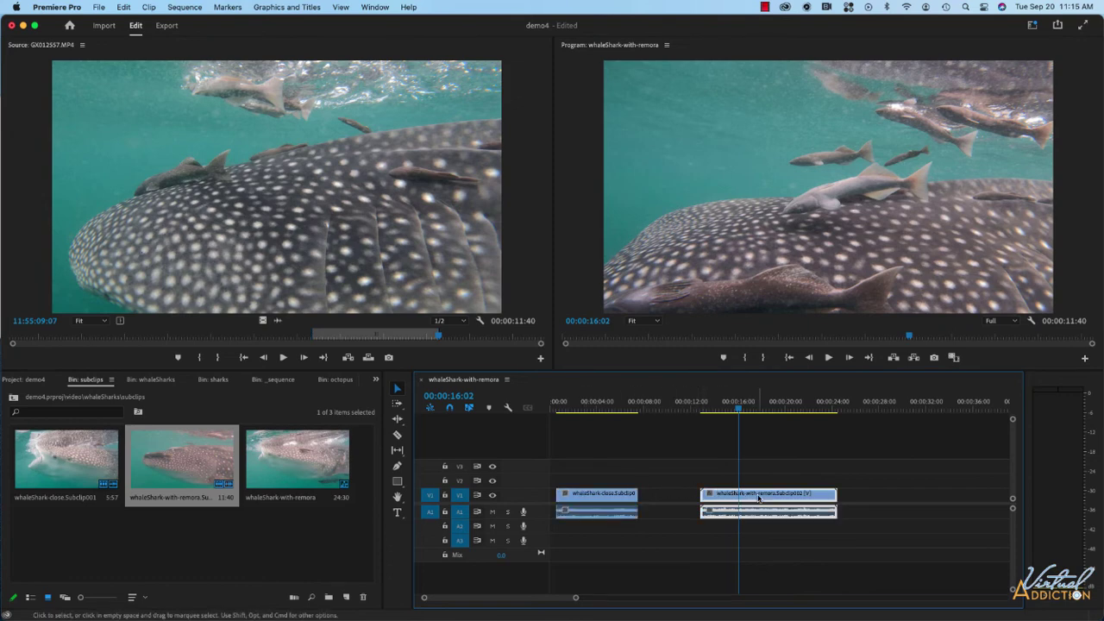
right_click(170, 463)
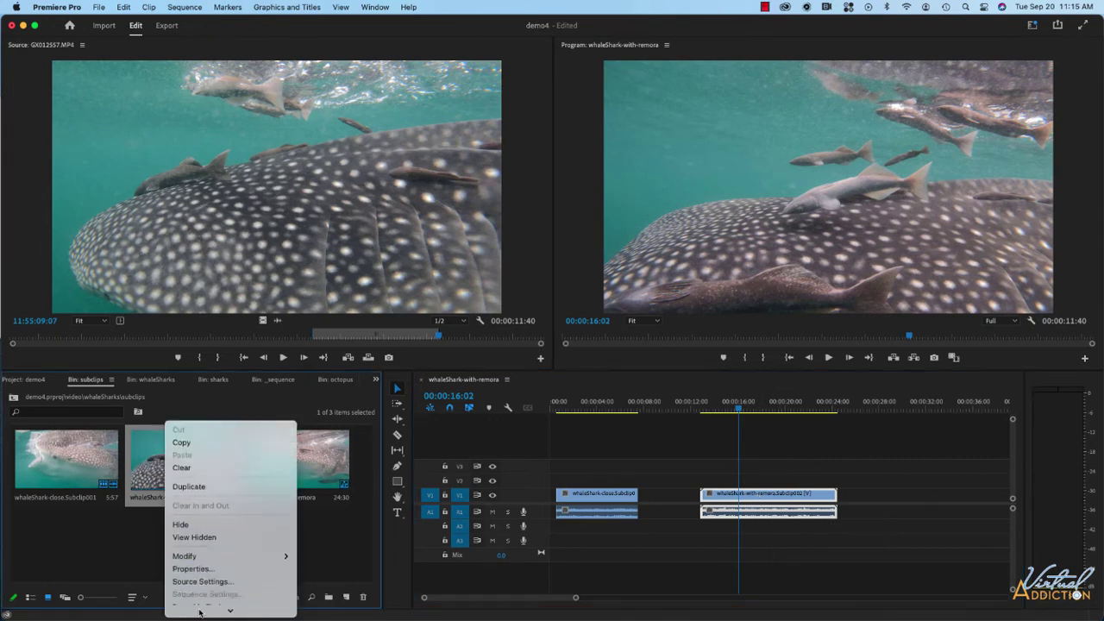
mouse_move(200, 594)
scroll(199, 433, down, 5)
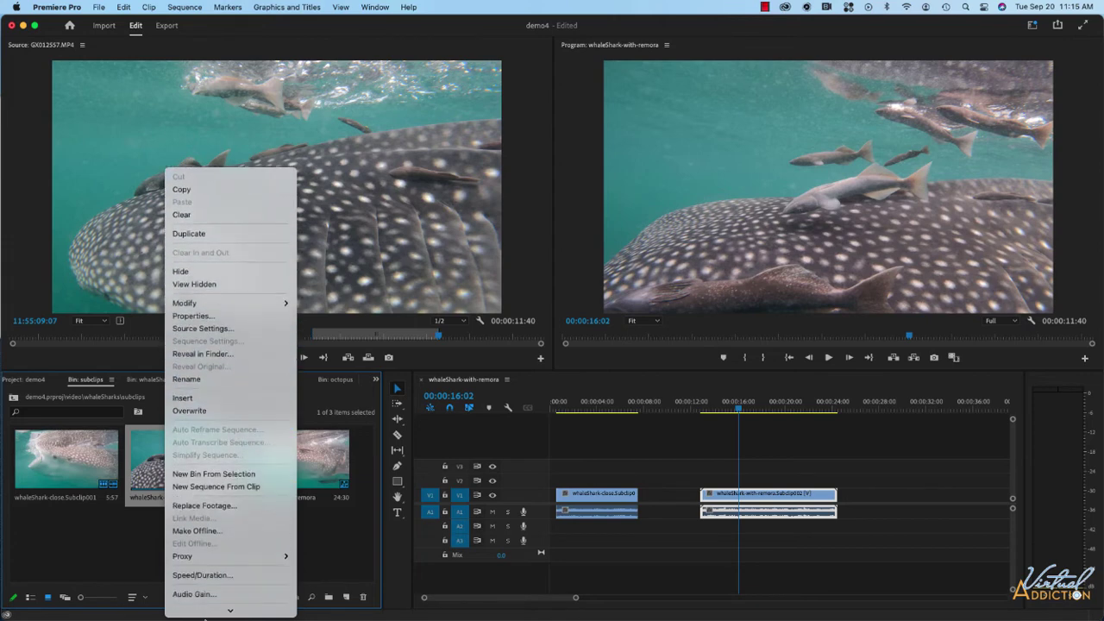
click(212, 564)
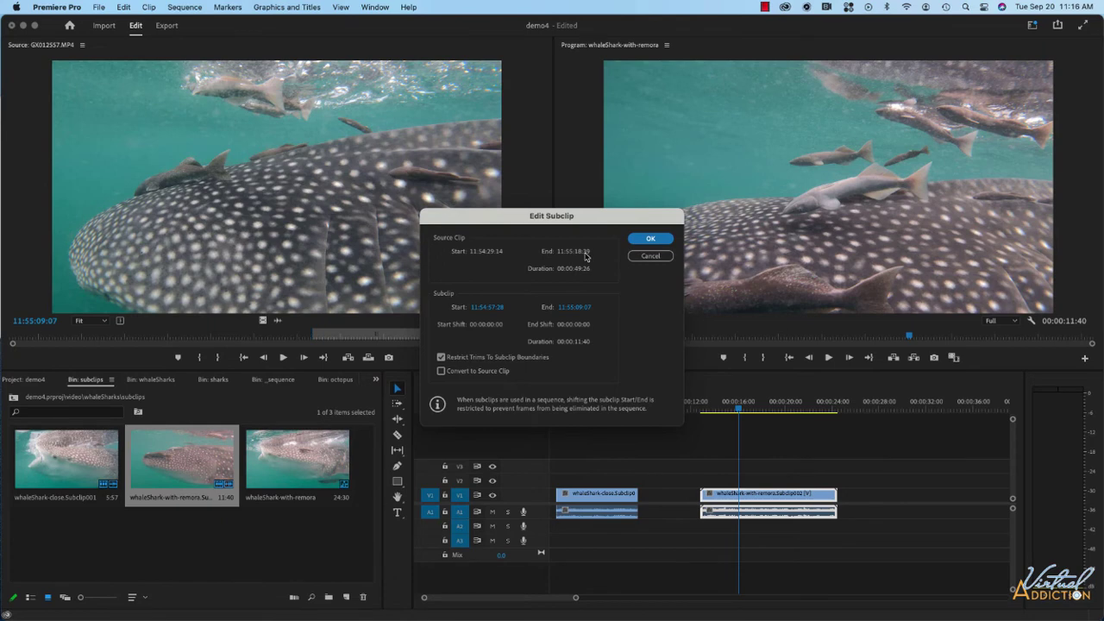
click(441, 358)
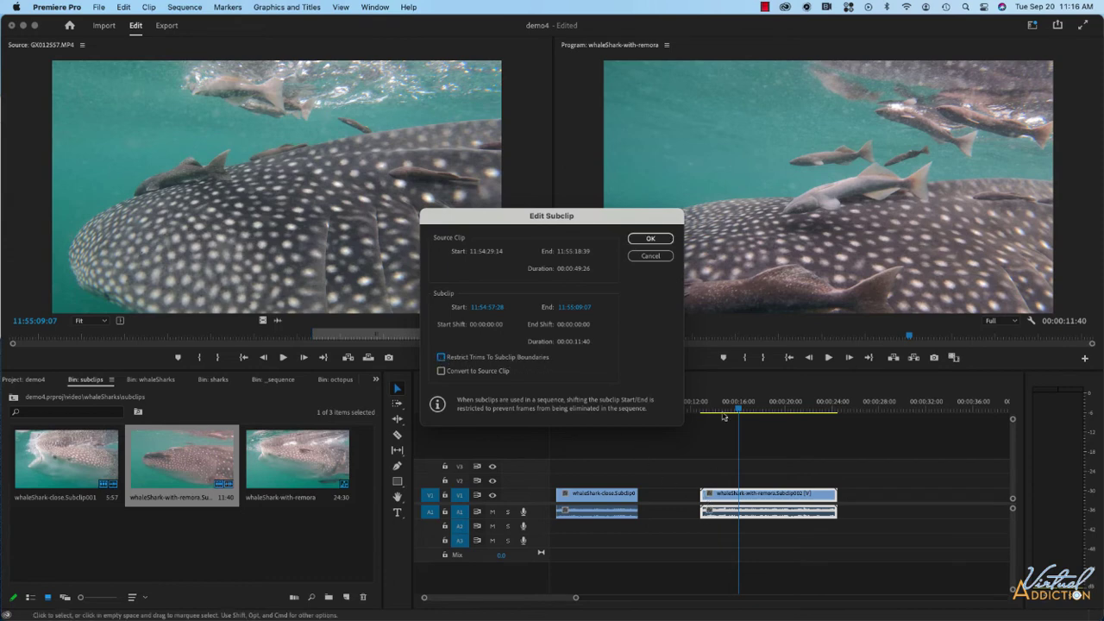
click(644, 238)
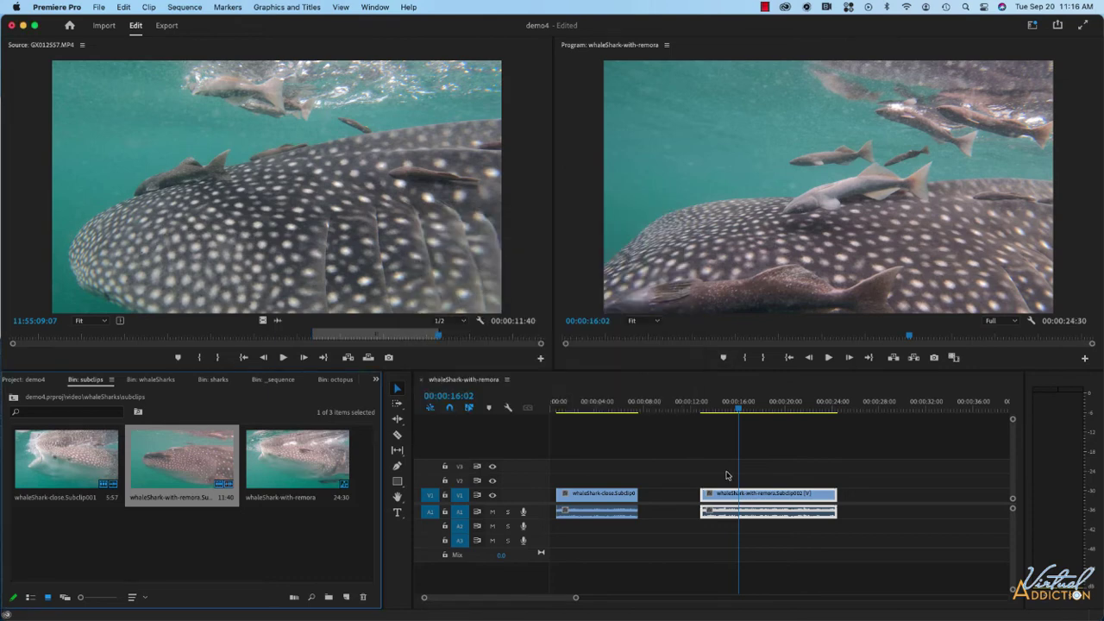
mouse_move(702, 497)
mouse_down()
mouse_move(656, 495)
mouse_move(681, 495)
mouse_up()
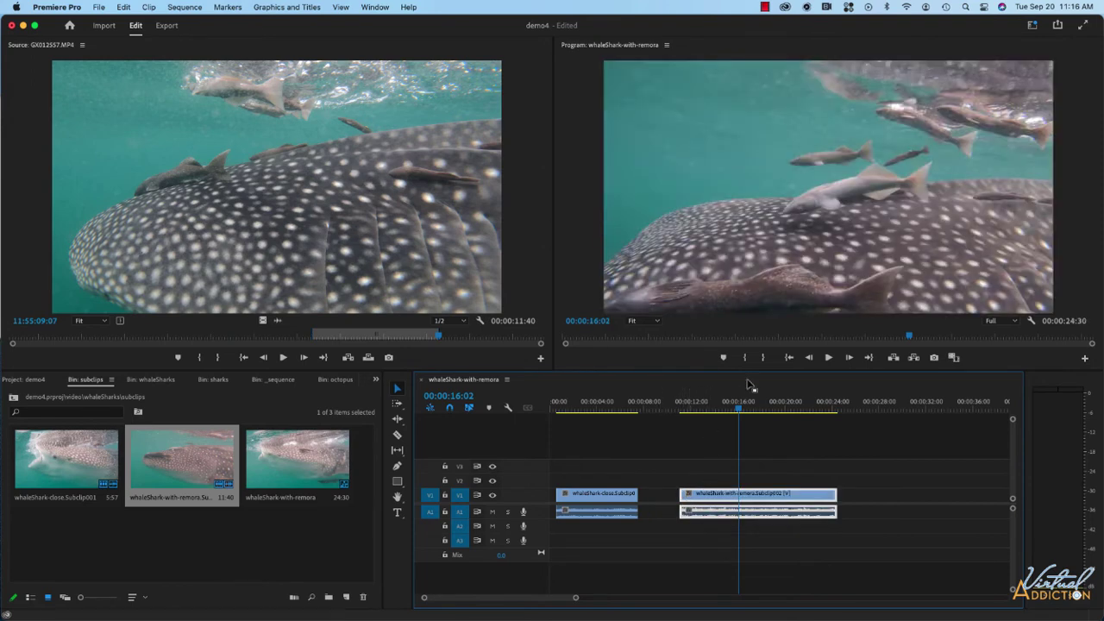